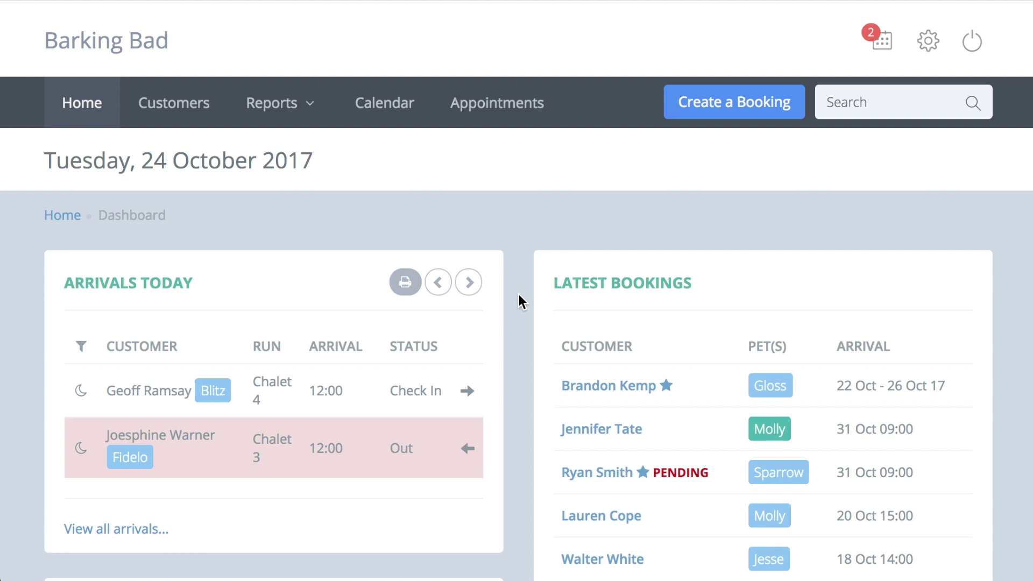
Start a new customer record and enter the primary contact's full name
click(180, 105)
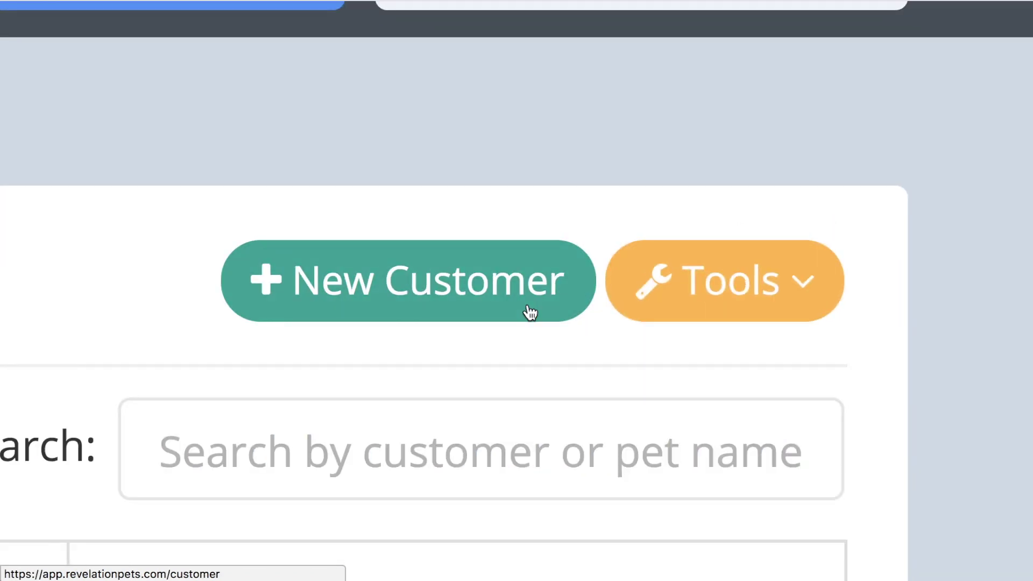
click(530, 312)
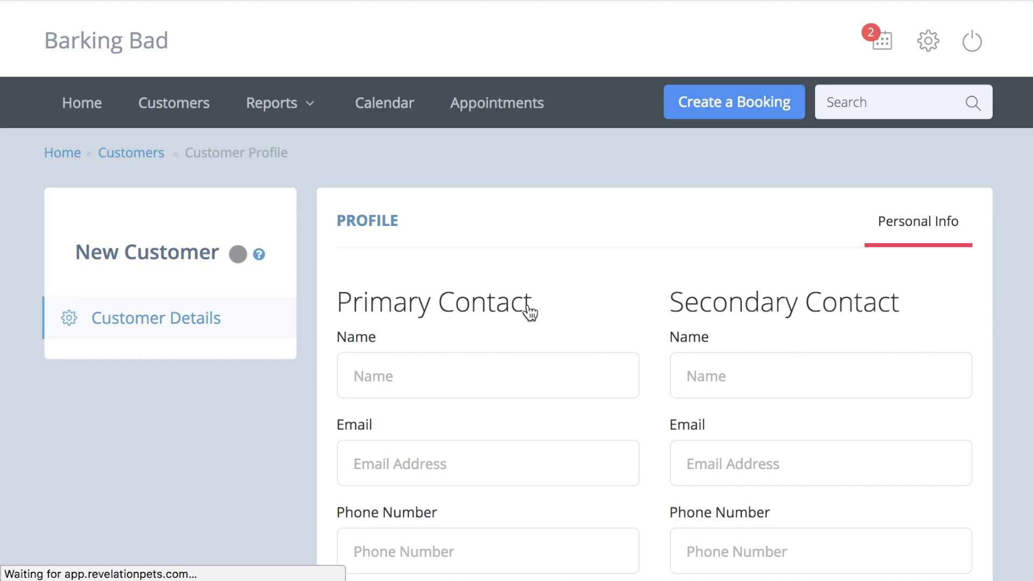
click(513, 366)
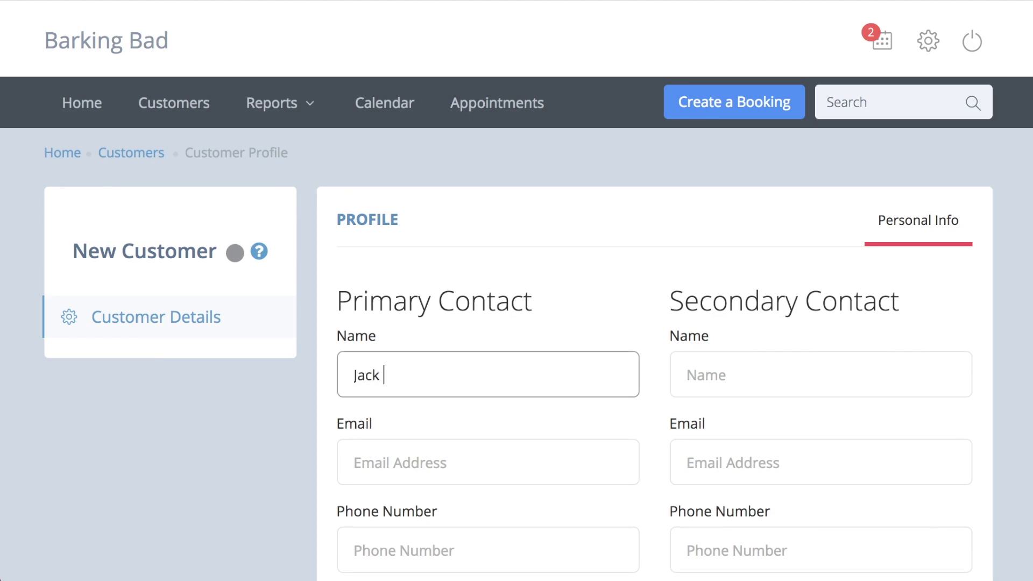
scroll(579, 366, down, 3)
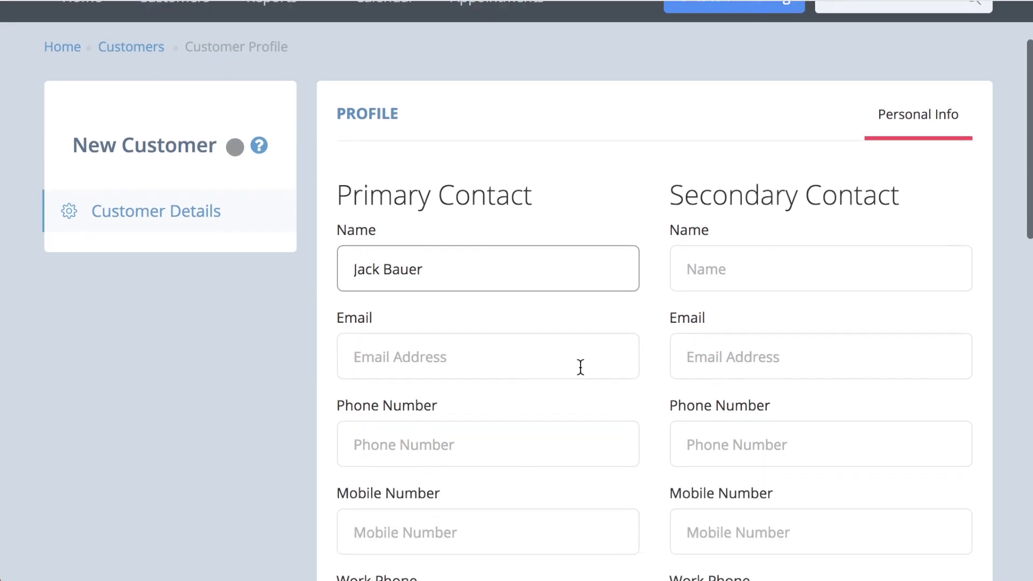
Add the primary contact's email address and phone number, then save the customer
click(567, 347)
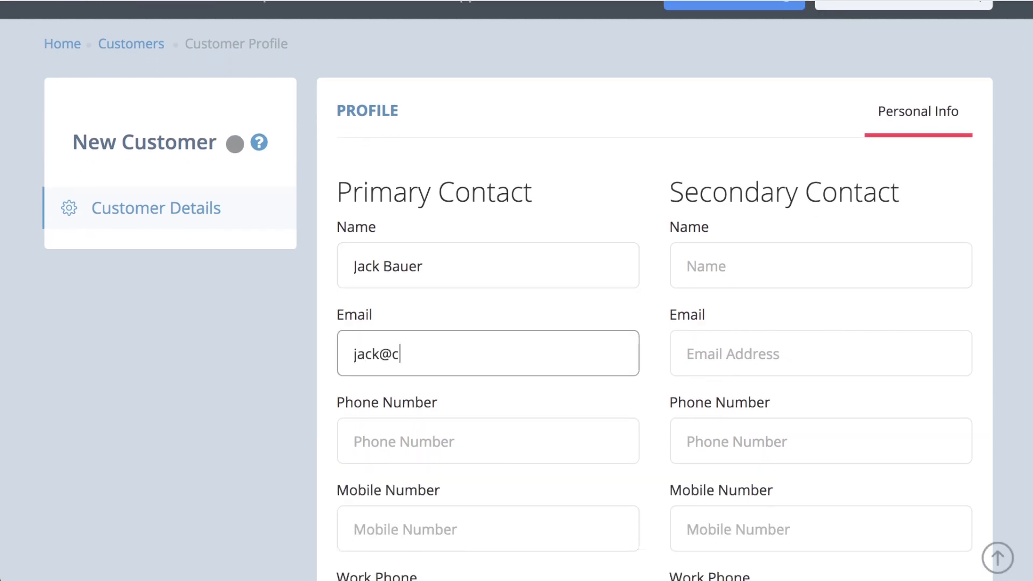
click(552, 439)
text(555 1)
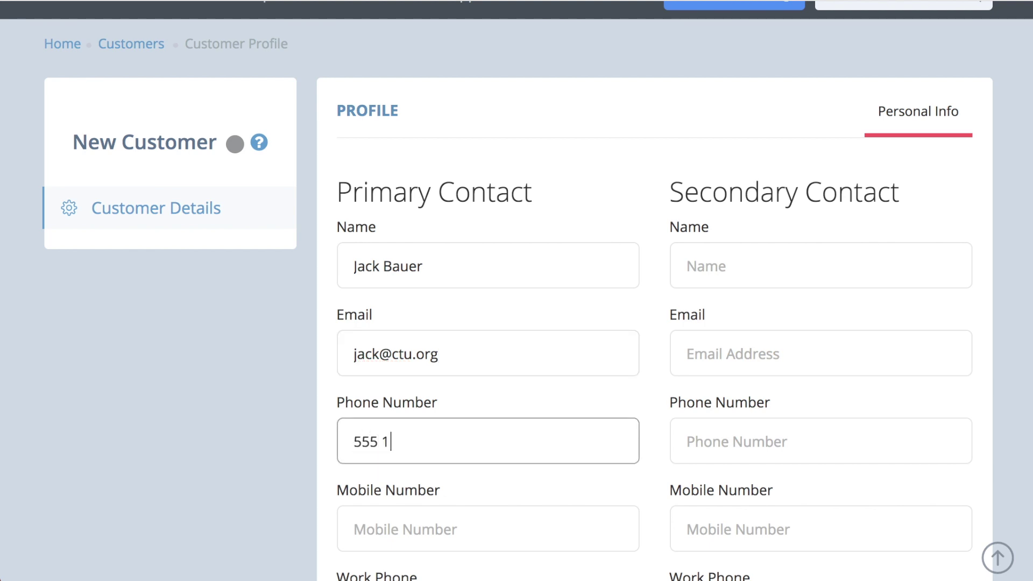
text(23 4567)
key(Return)
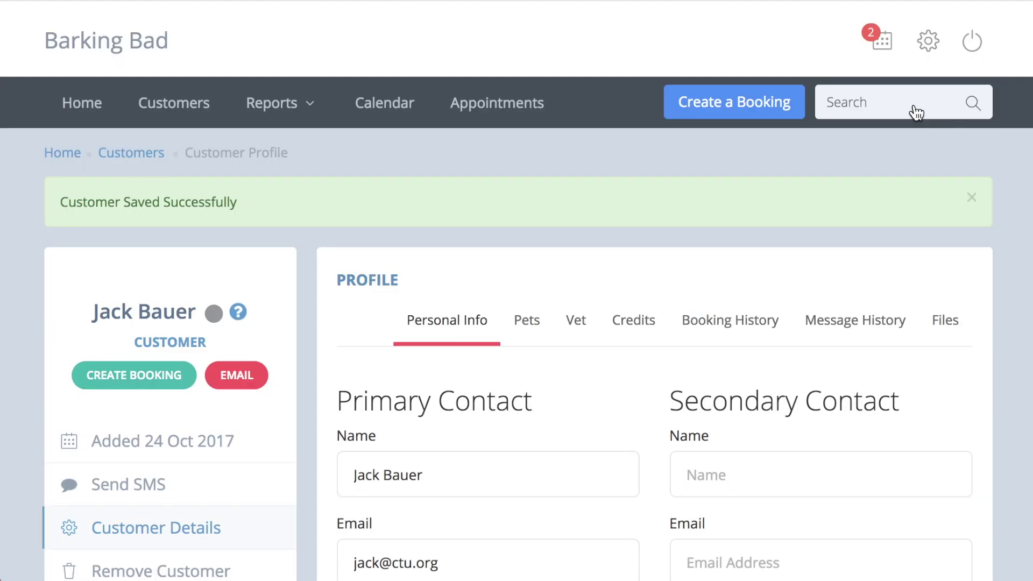
click(915, 110)
text(555)
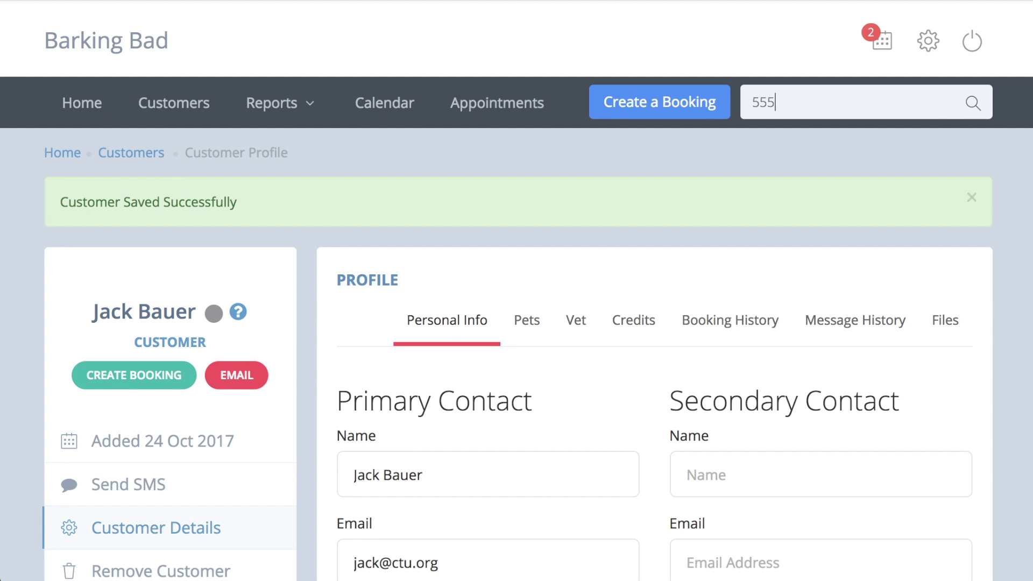
key(Return)
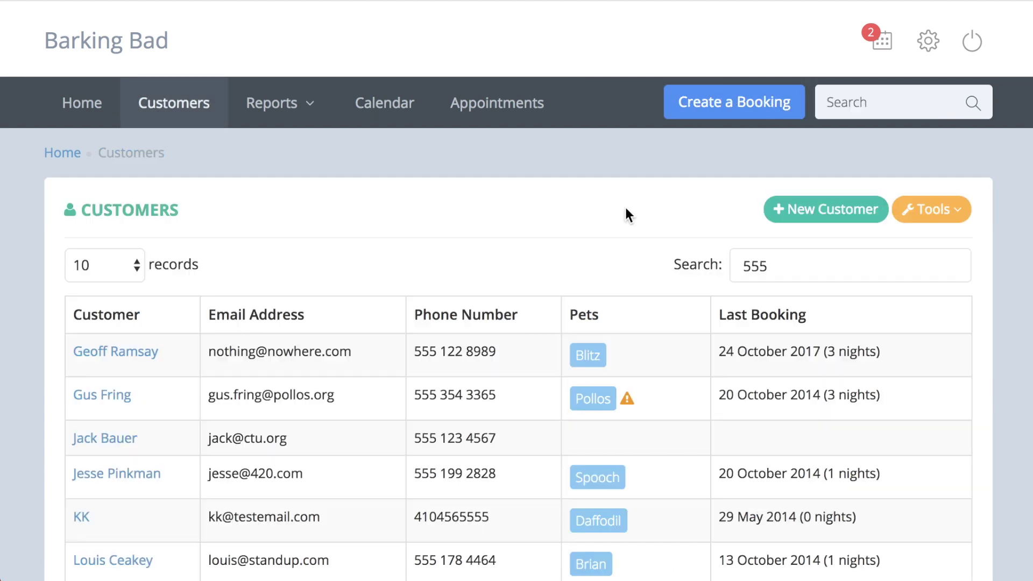
scroll(627, 215, down, 3)
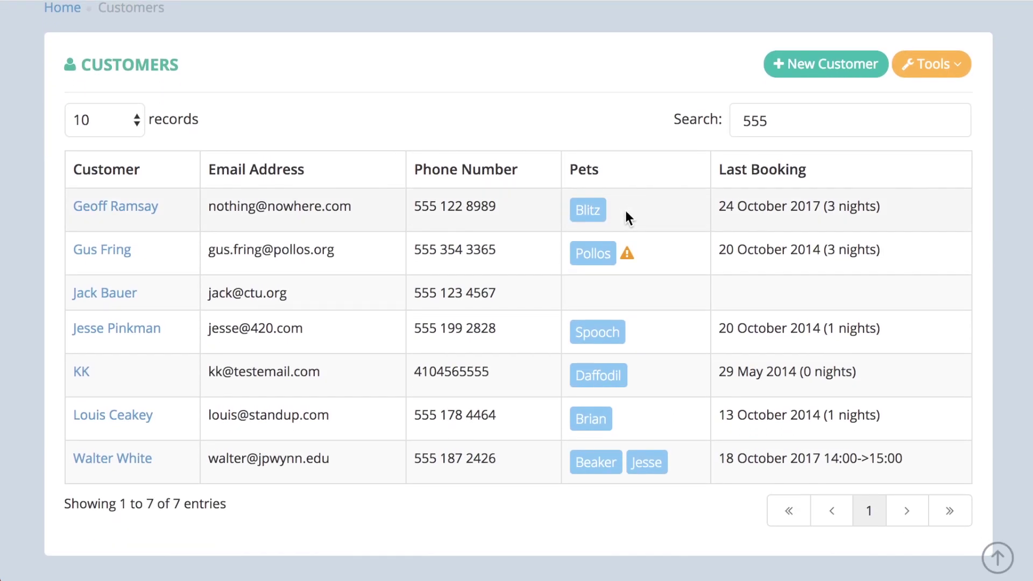
click(606, 292)
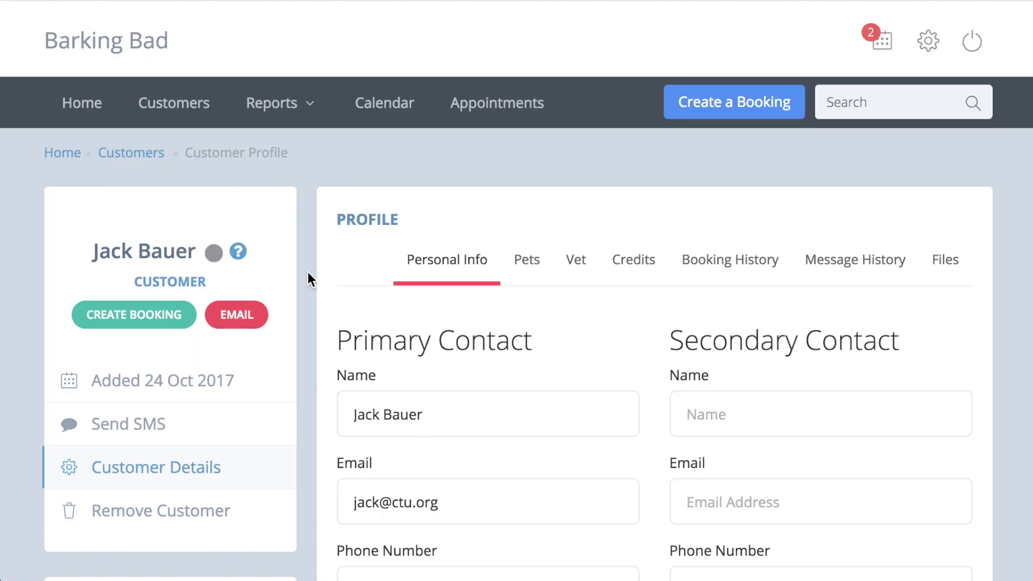
Add the internal note 'Always arrives on time.' and save the customer details
scroll(308, 272, down, 10)
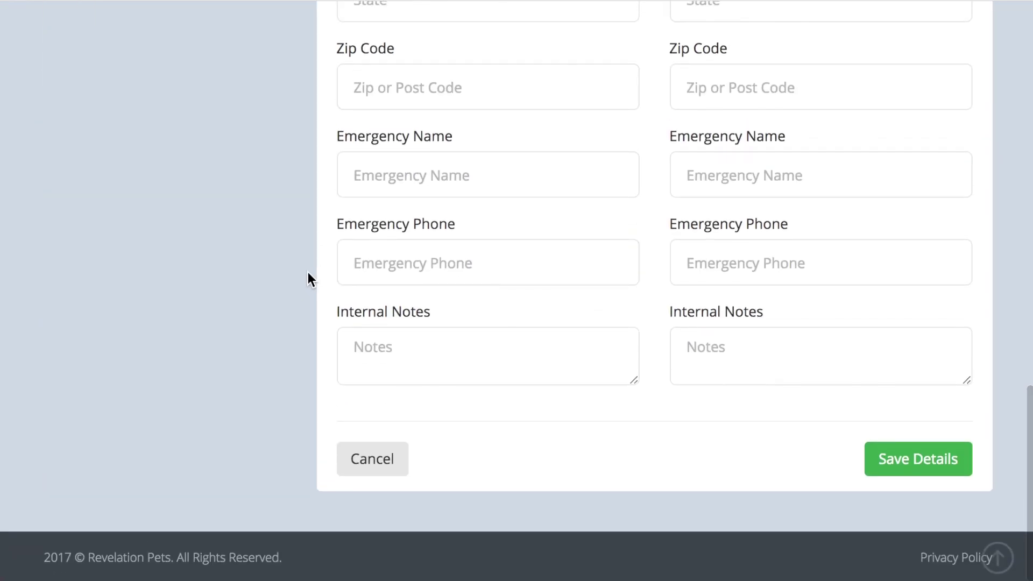
click(377, 365)
text(Al)
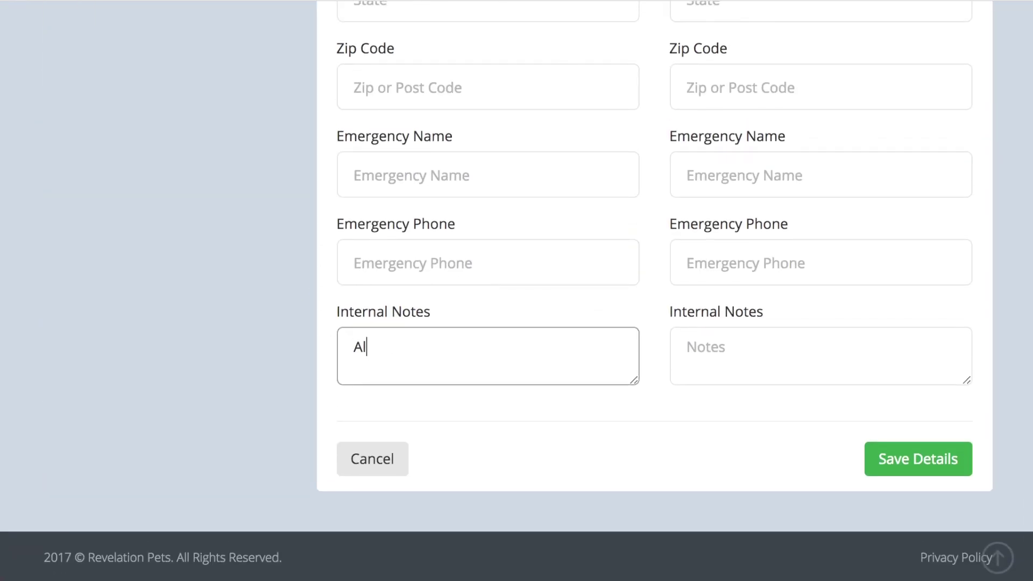
text(ways arrives on t)
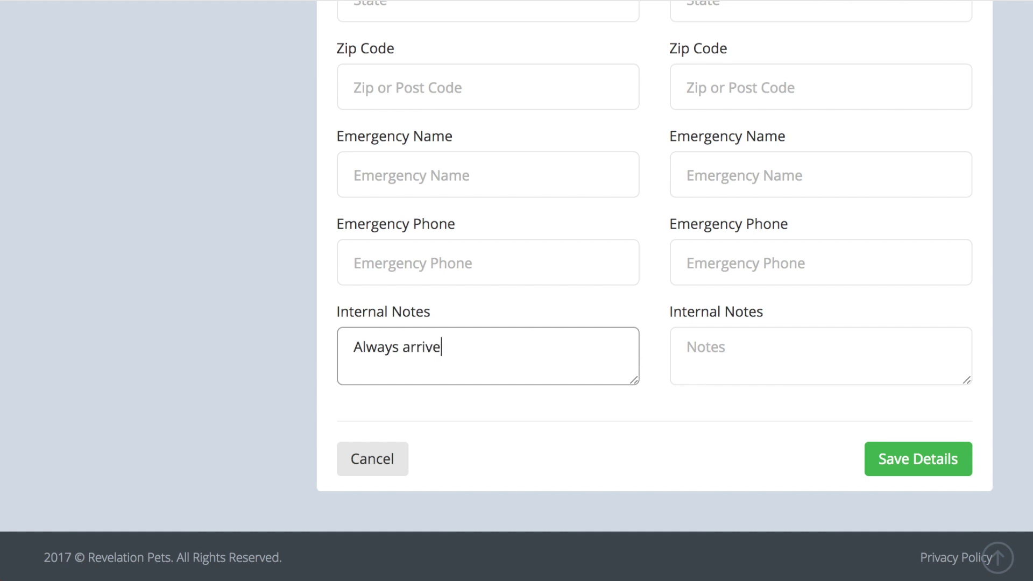
text(ime.)
click(887, 460)
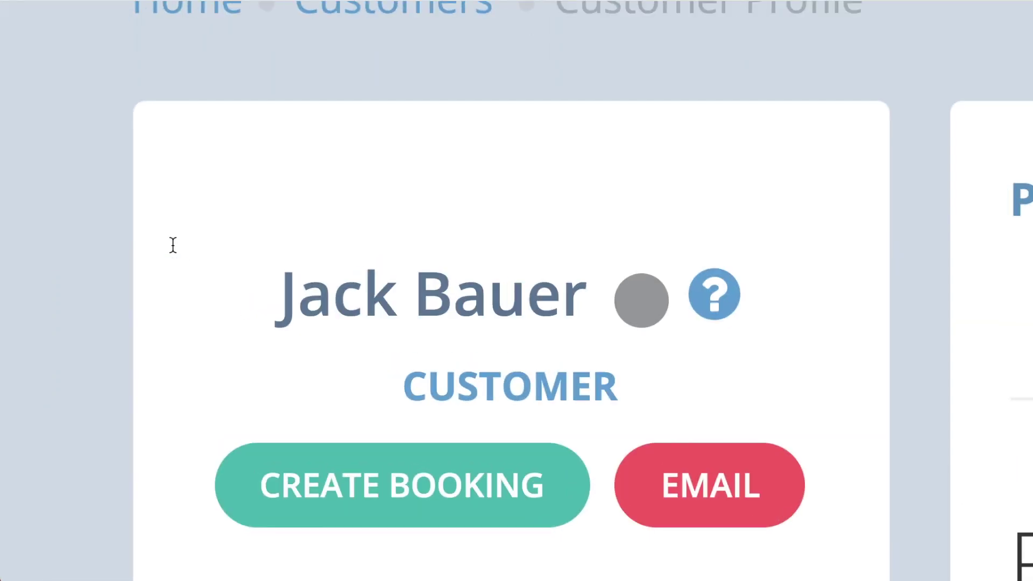
Change the customer's colour tag from grey to blue
click(640, 298)
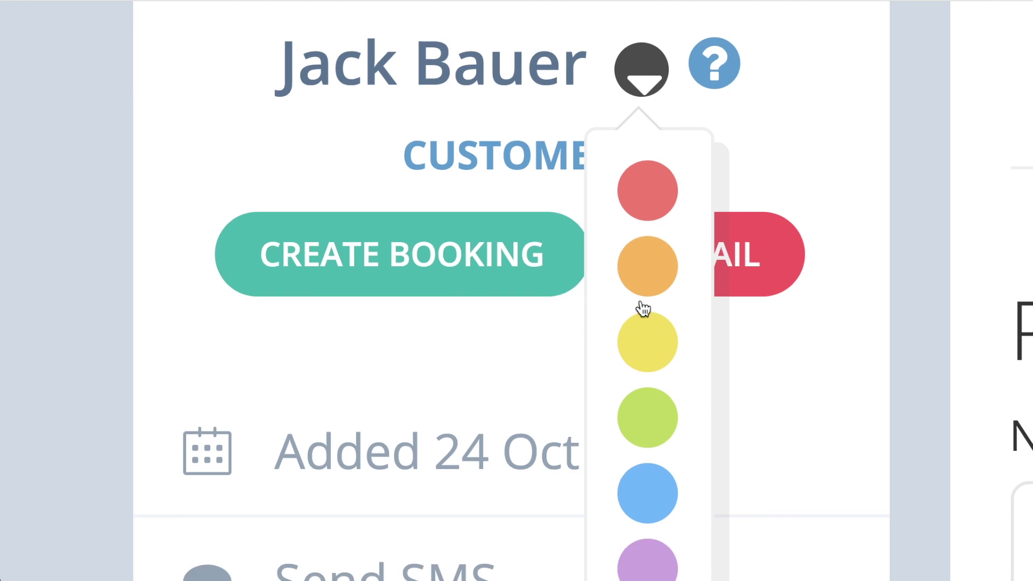
click(648, 416)
scroll(646, 415, up, 4)
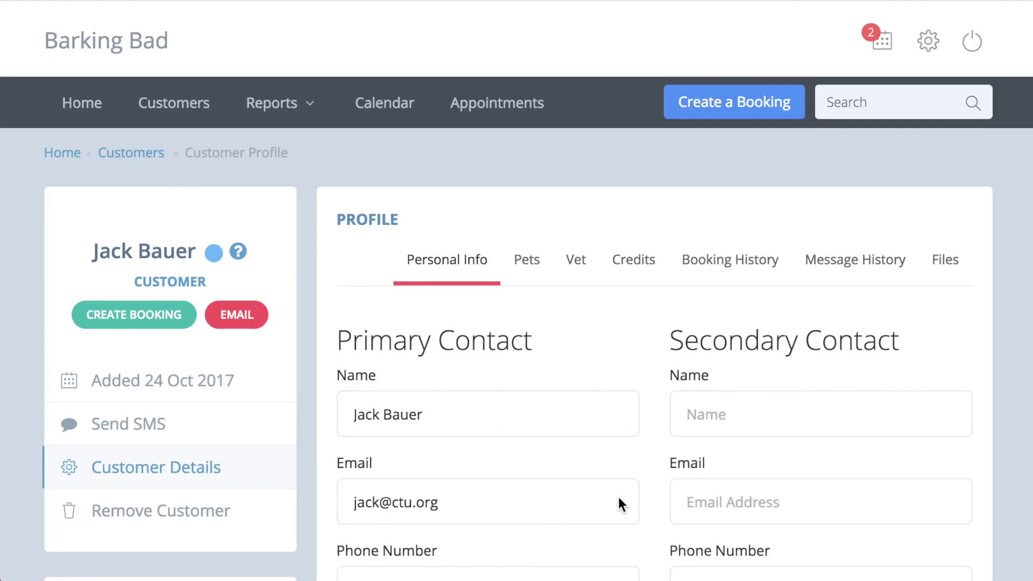
On the Pets tab, set Boomer's date of birth to 24 June 2016
click(526, 260)
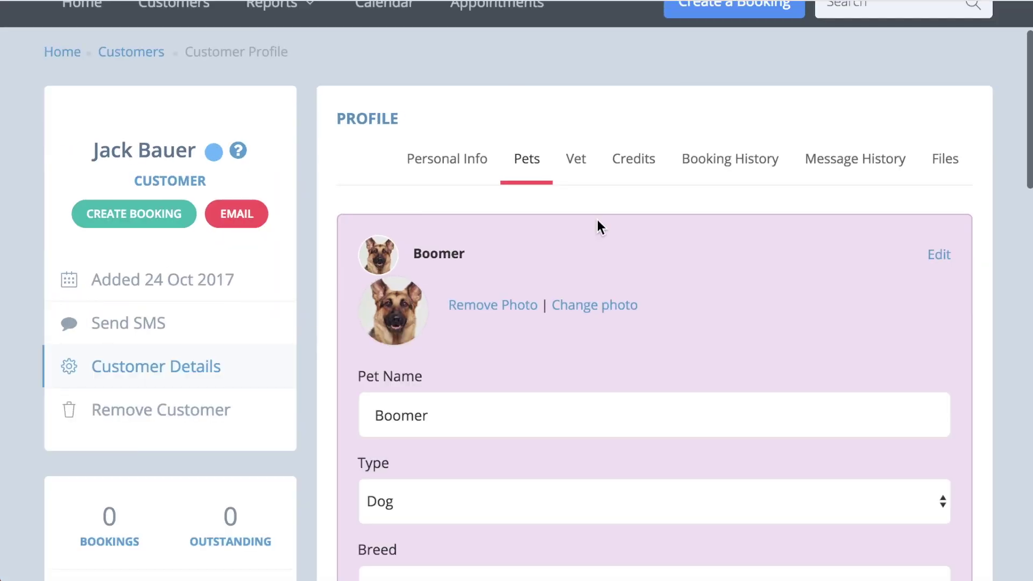
scroll(615, 238, down, 3)
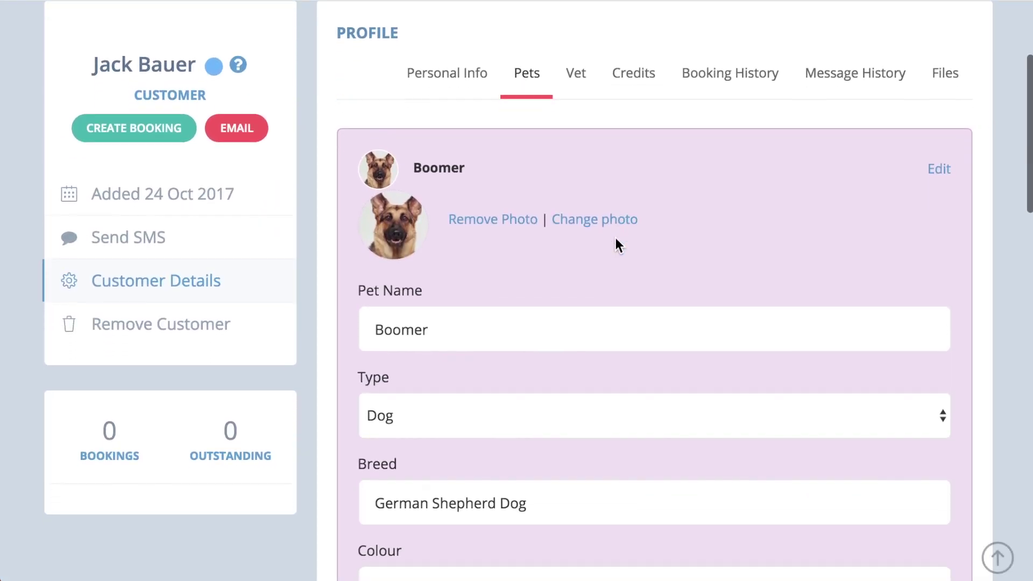
scroll(616, 245, down, 7)
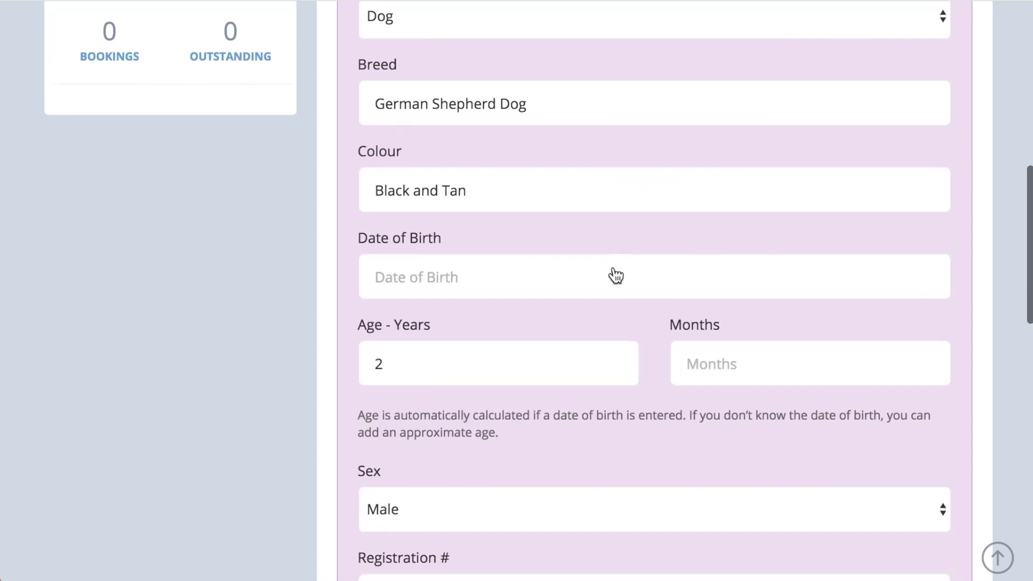
click(614, 287)
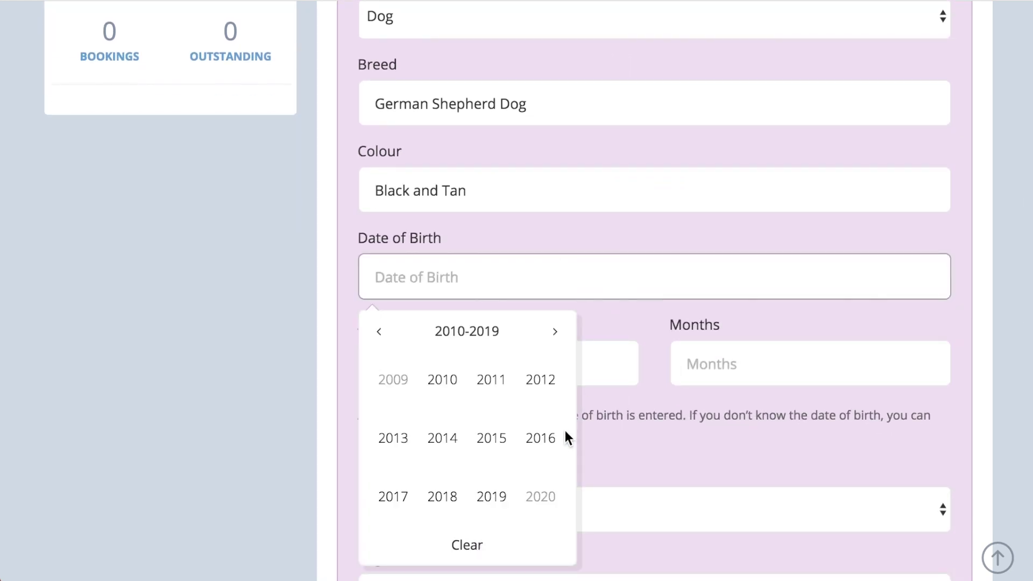
click(533, 457)
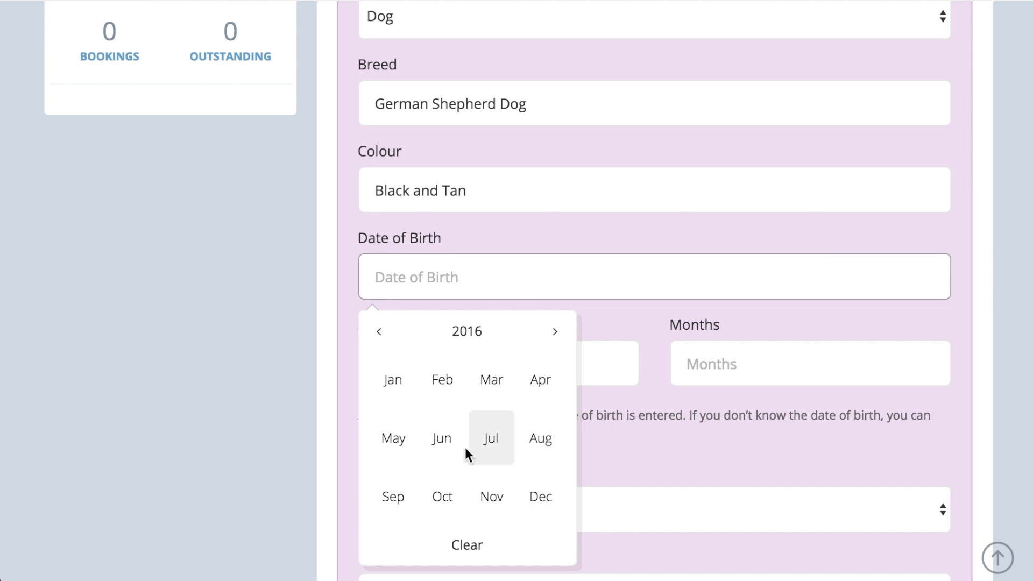
click(450, 452)
click(528, 483)
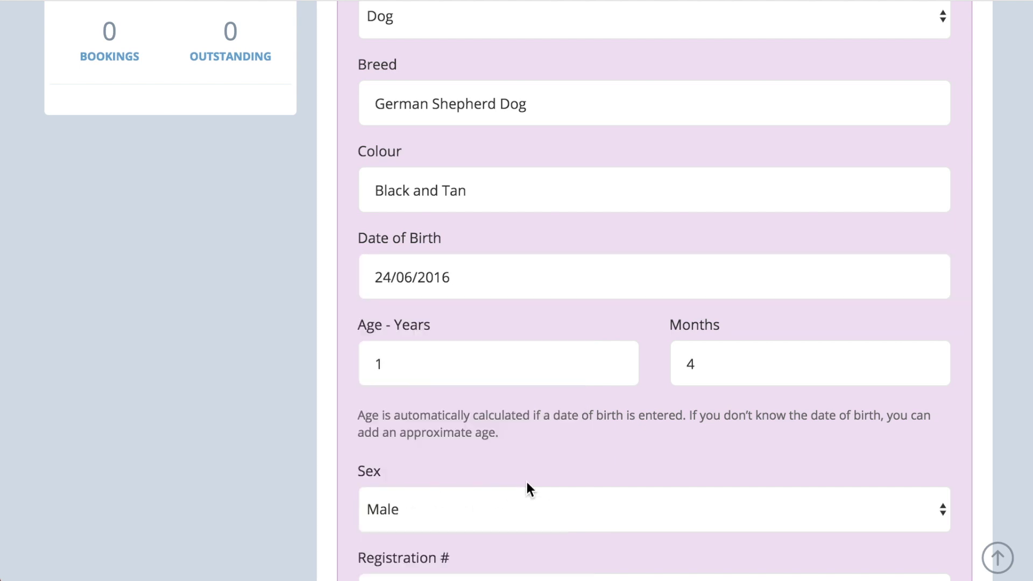
Set Boomer's vaccinations to Vaccinated and check the vaccine list
scroll(545, 555, down, 7)
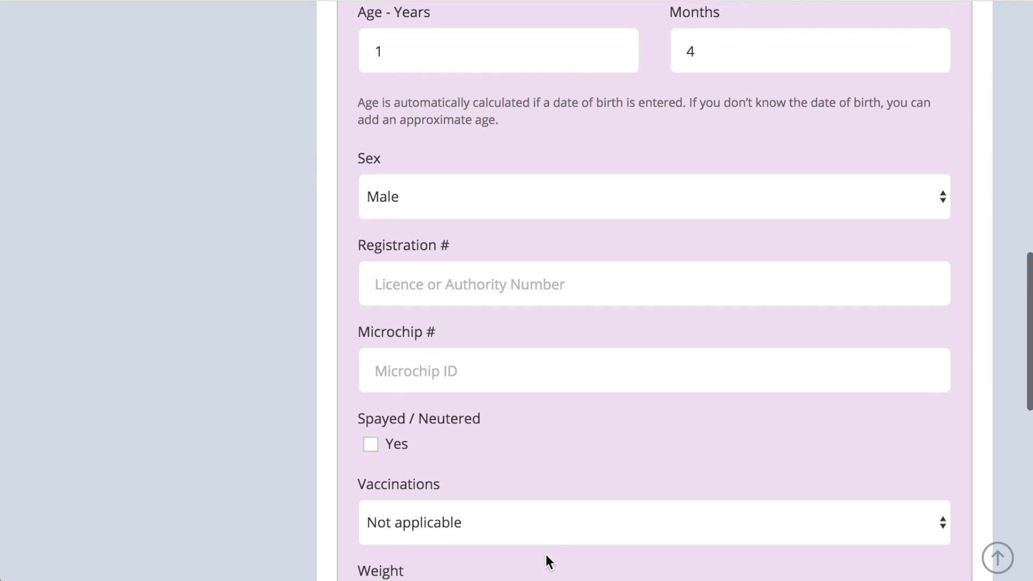
click(485, 455)
click(484, 473)
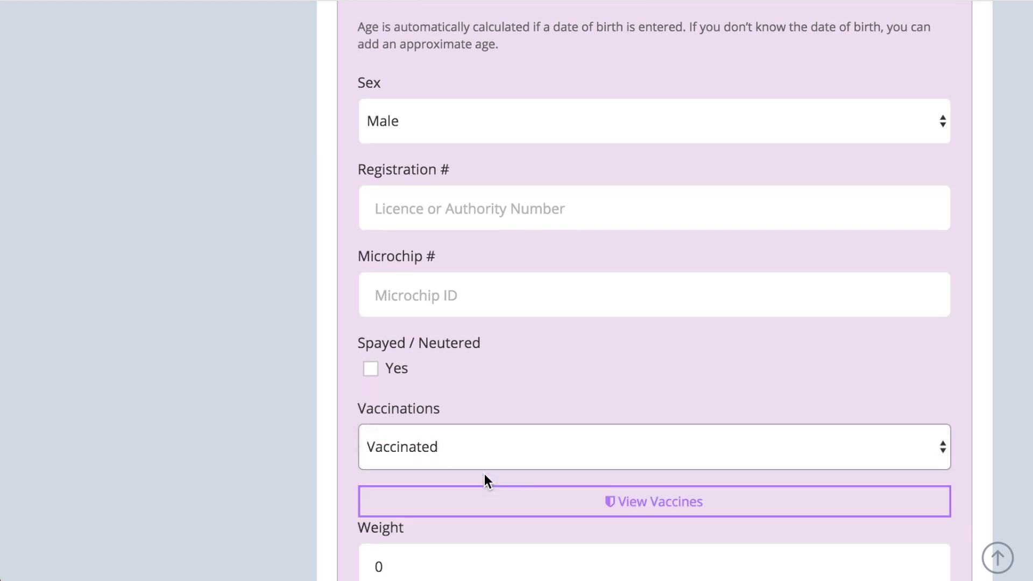
click(494, 492)
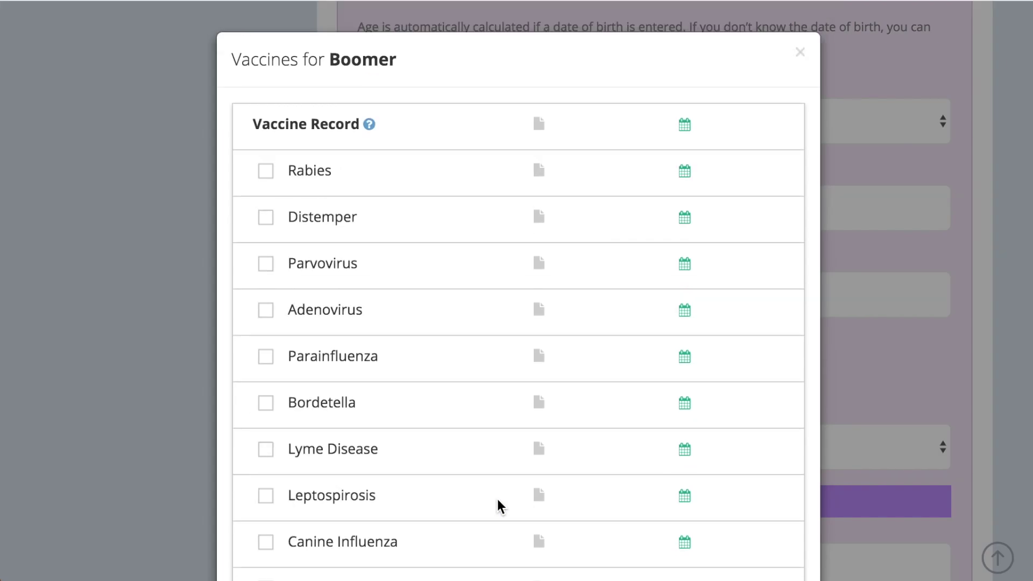
click(801, 53)
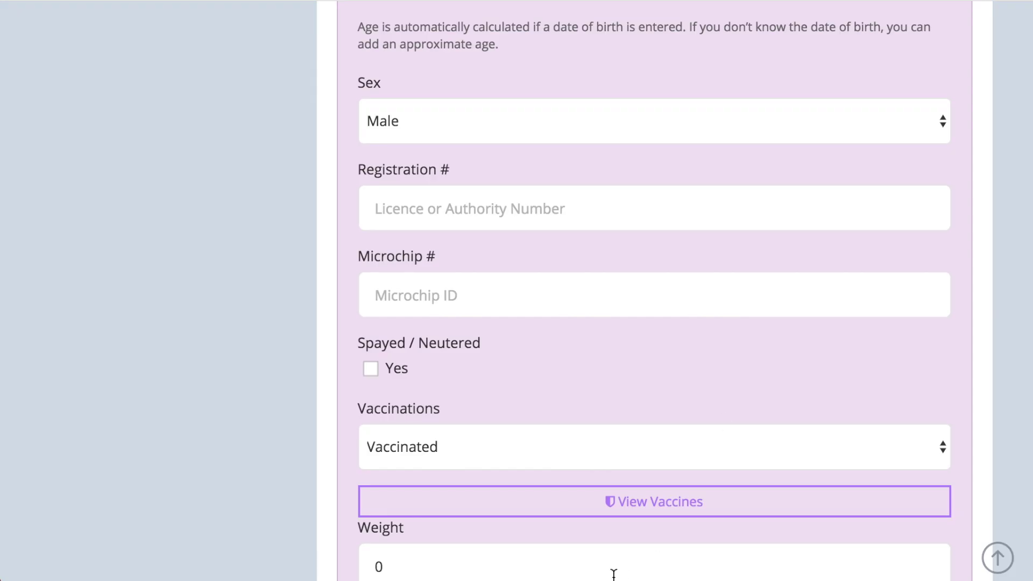
Save Boomer with notes 'Boomer is very good with other dogs.' and diet 'Vegan dog food only.'
scroll(446, 332, down, 9)
click(446, 332)
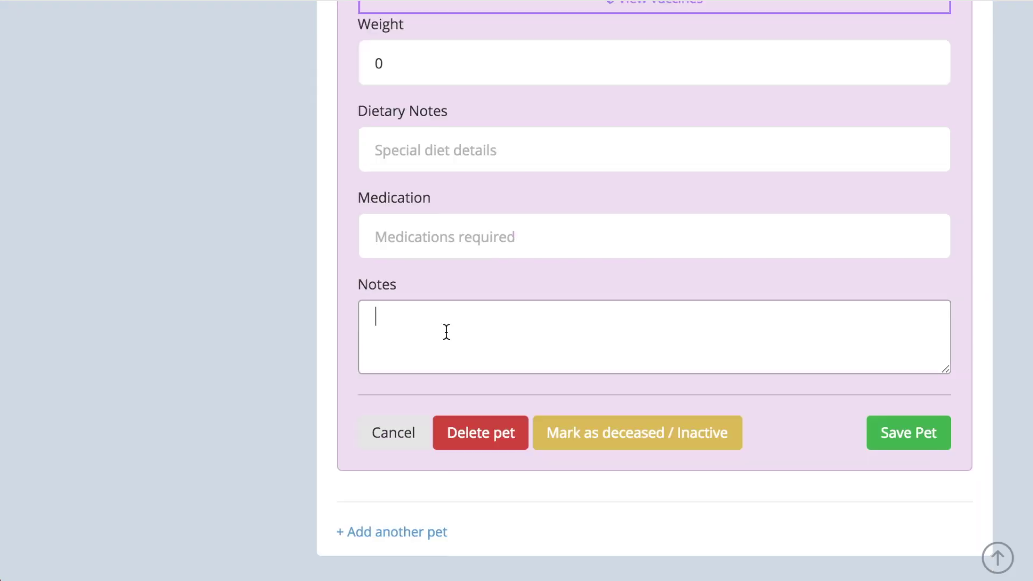
text(Boomer is very good with other dogs.)
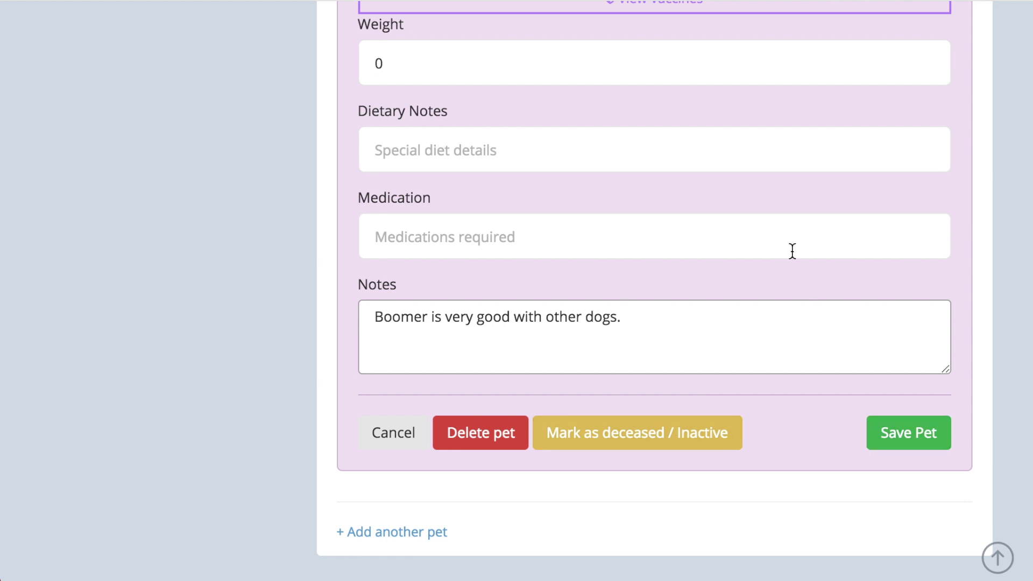
click(774, 153)
text(V)
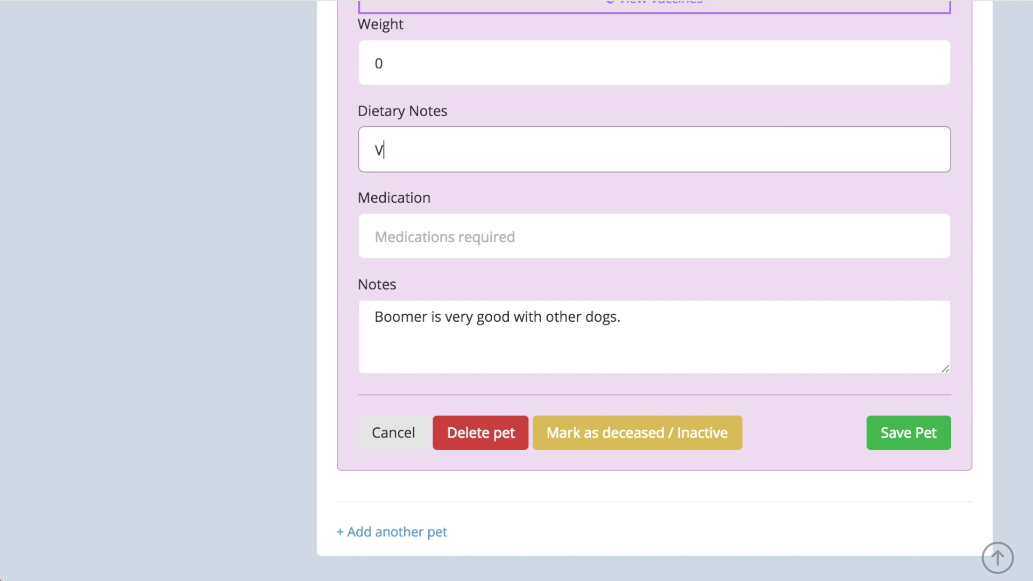
text(egan dog food o)
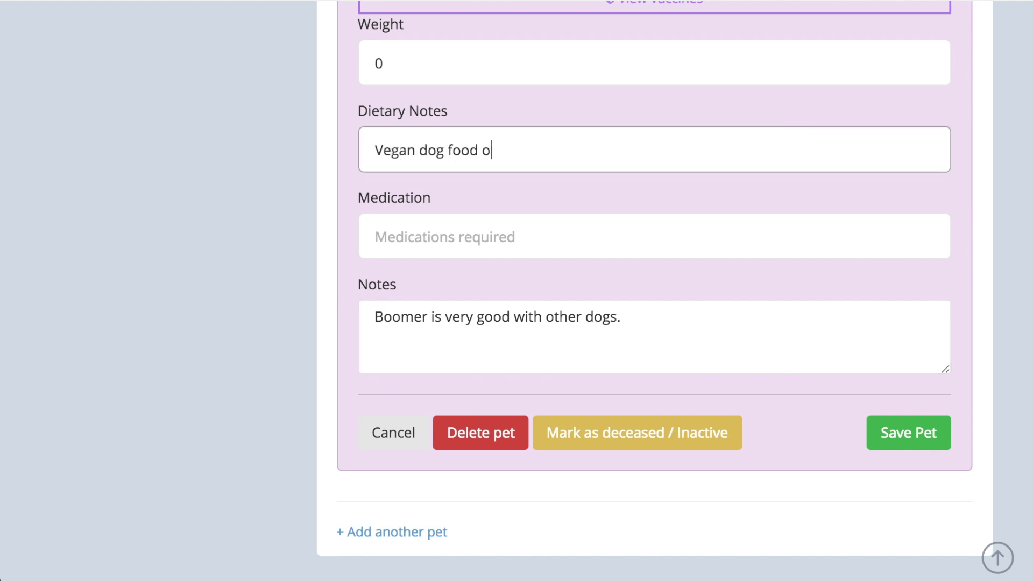
text(nly.)
click(910, 445)
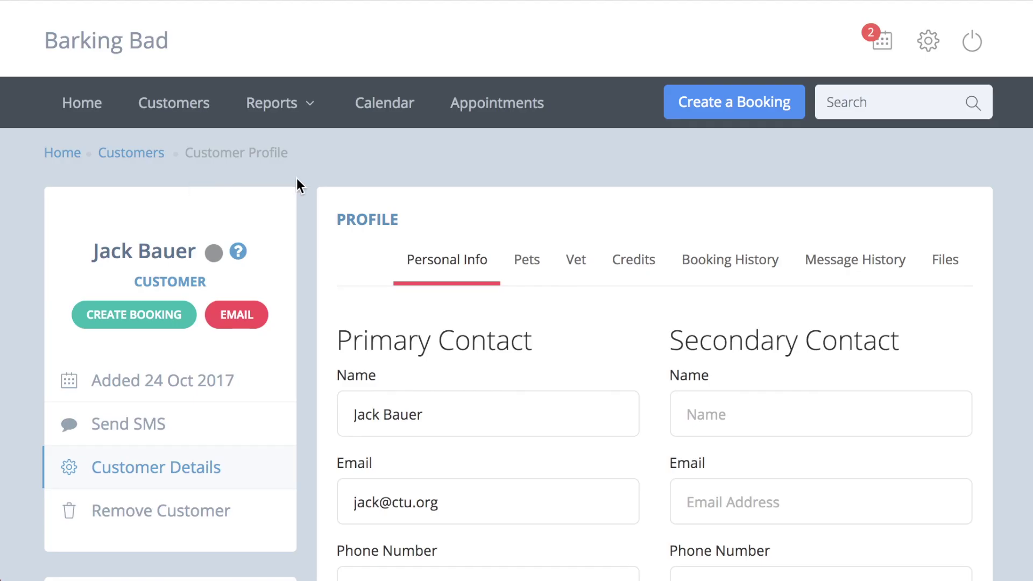
Assign Central Vets as the customer's vet and check their credit balance of 0
click(584, 261)
click(588, 345)
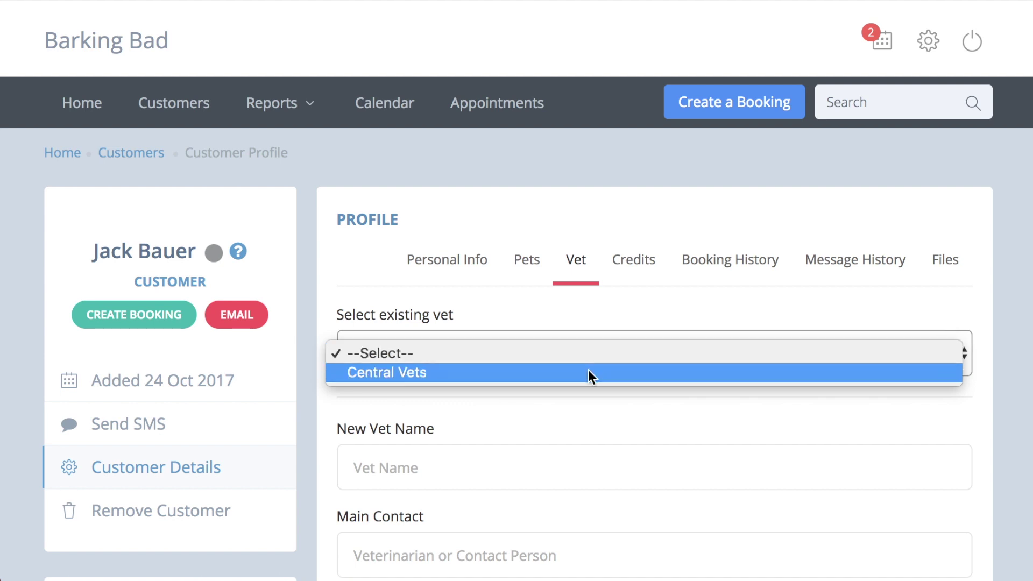
click(589, 370)
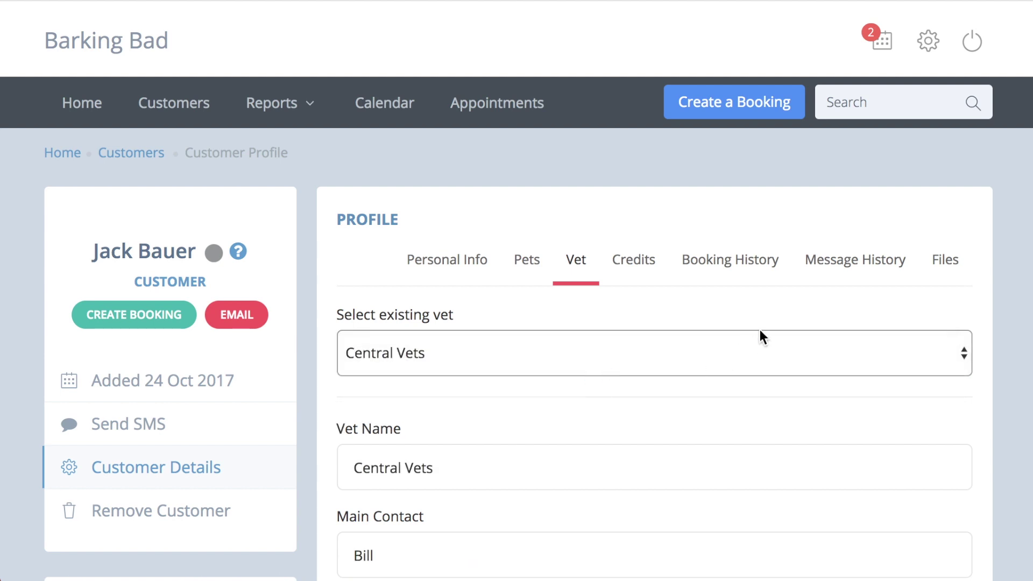
click(653, 262)
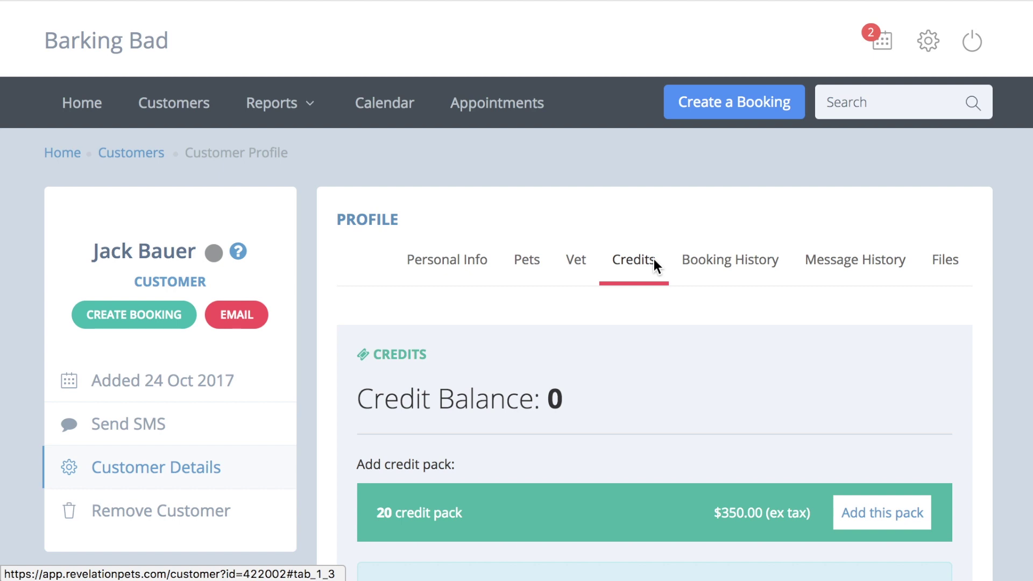
Check the customer's message history, then their booking history showing booking 39 for Boomer
click(837, 259)
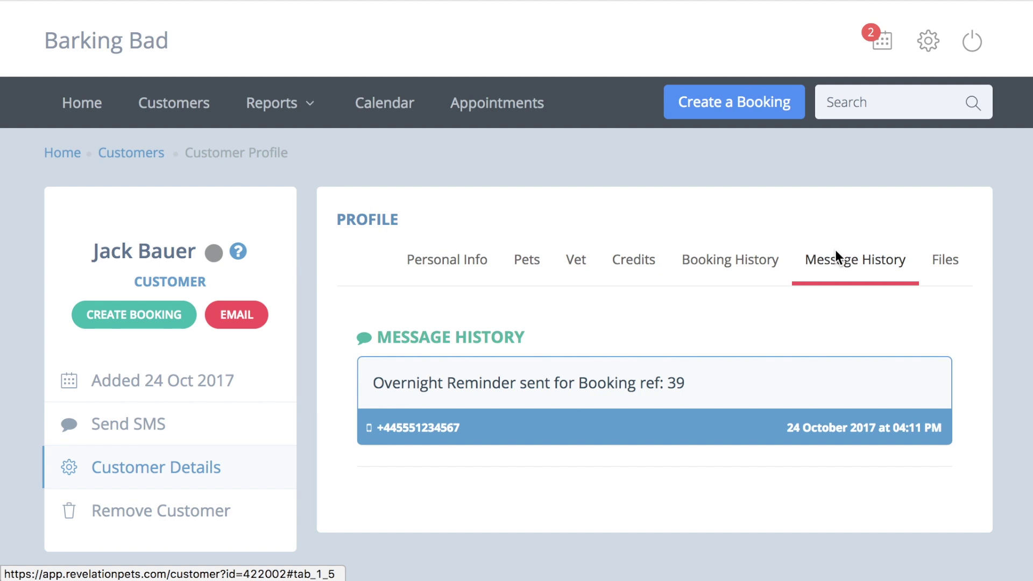
click(748, 262)
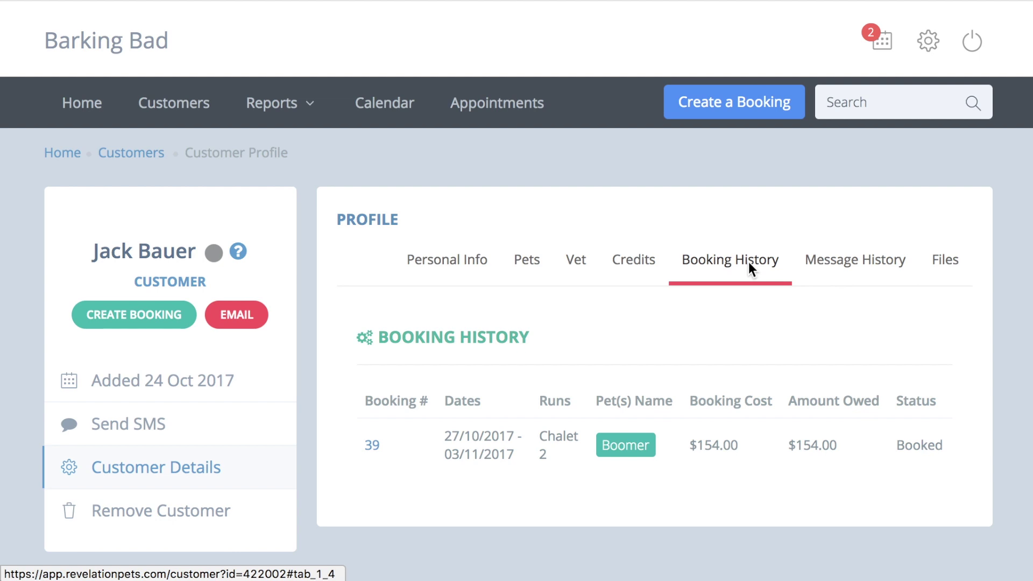
Upload the customer's signed contract PDF to their files
click(957, 270)
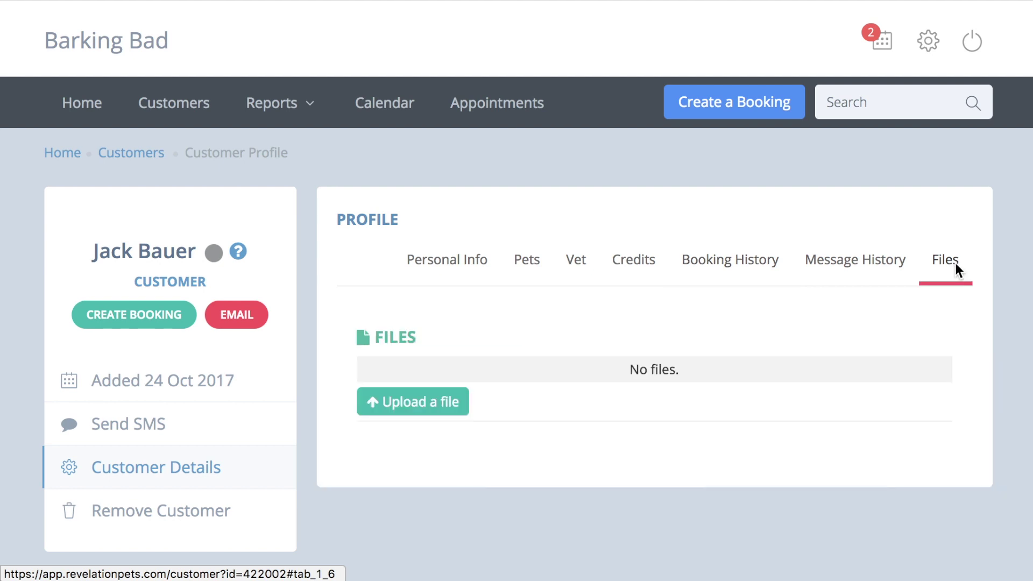
click(402, 399)
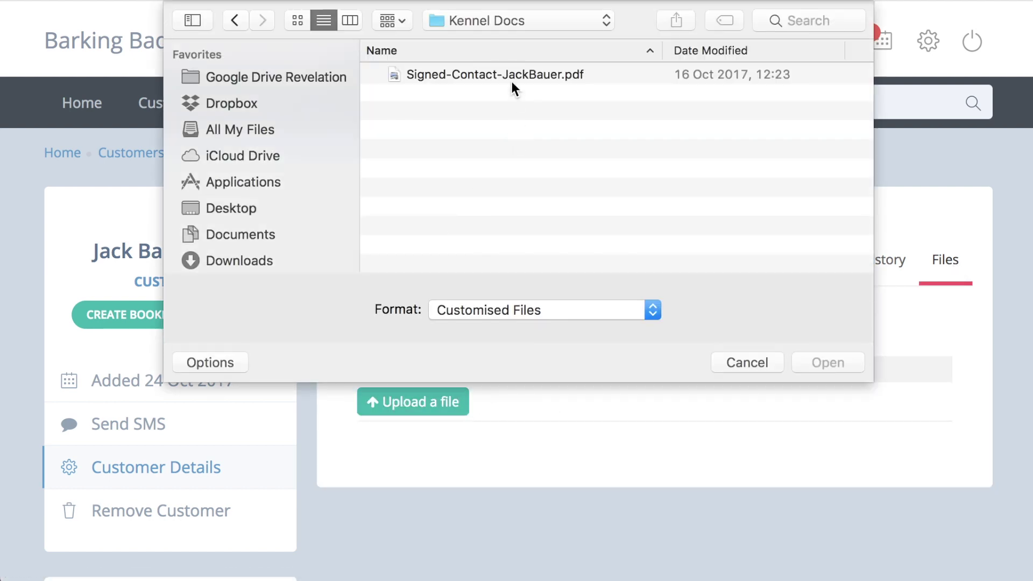
click(511, 79)
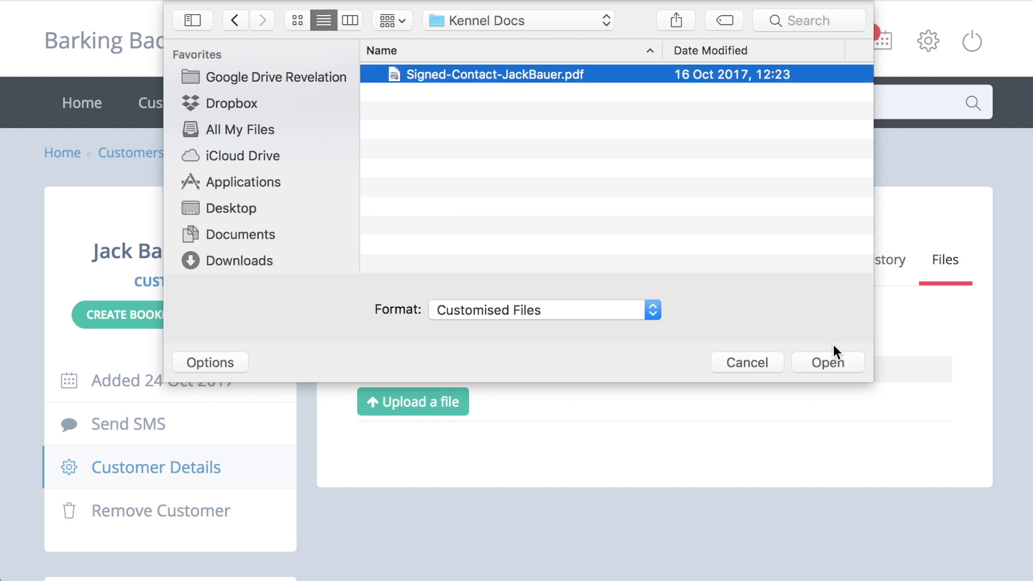
click(835, 362)
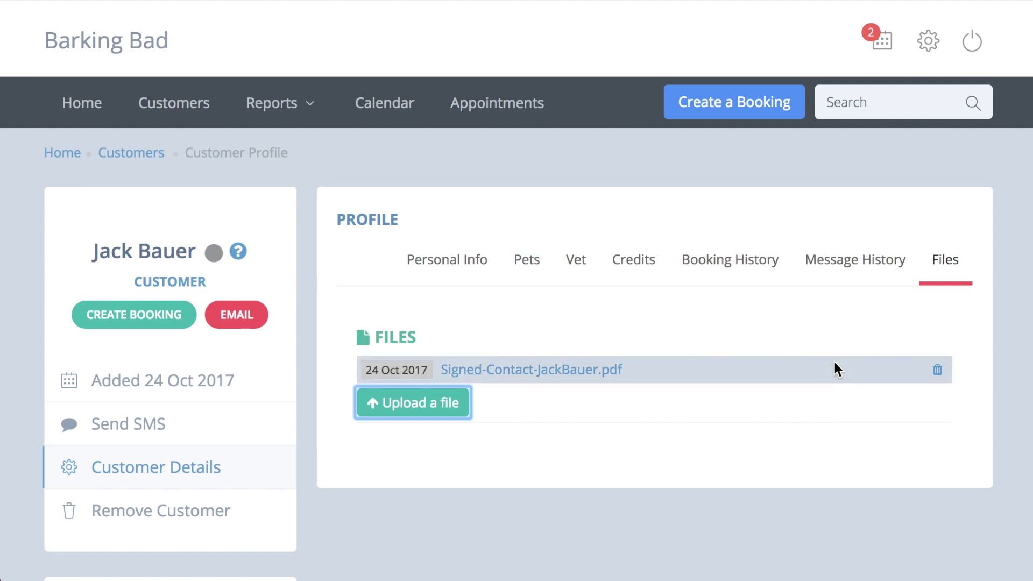
click(527, 260)
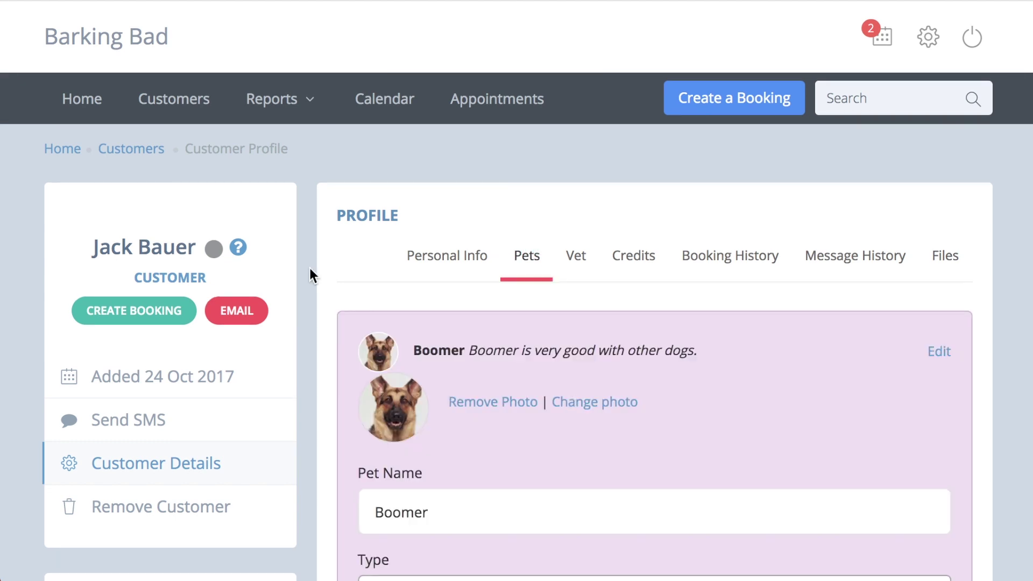
scroll(310, 272, down, 7)
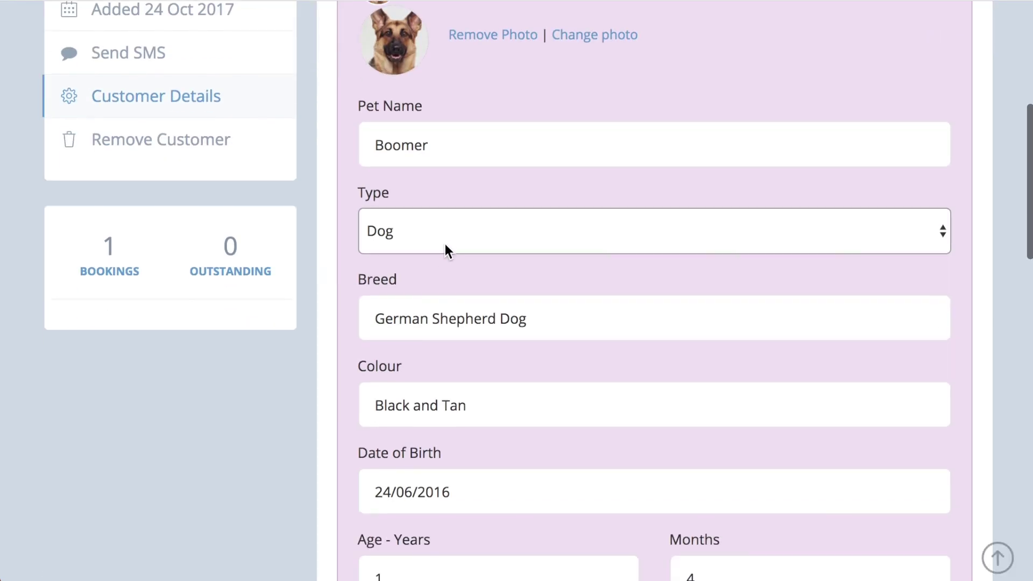
click(445, 242)
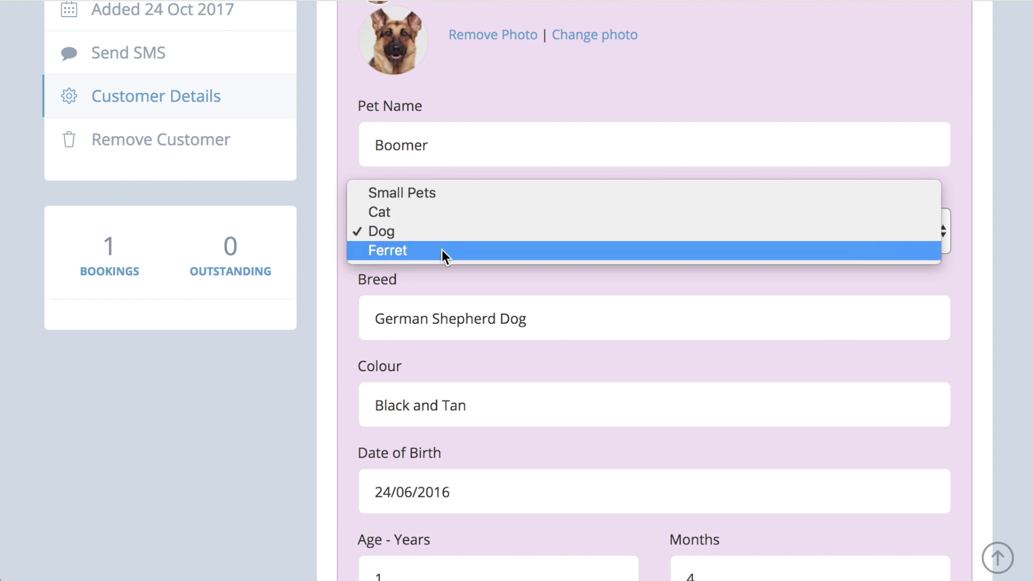
click(441, 233)
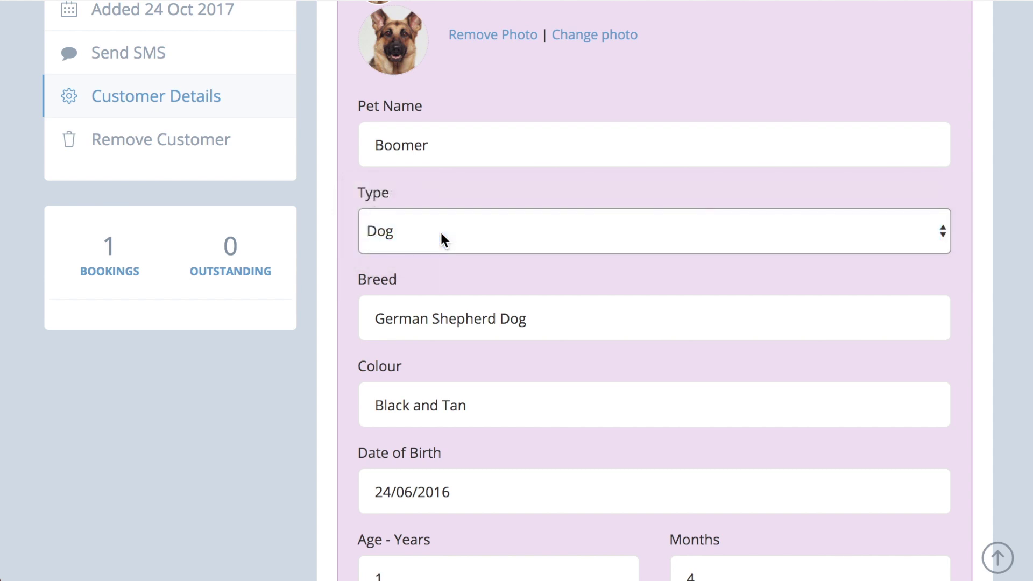